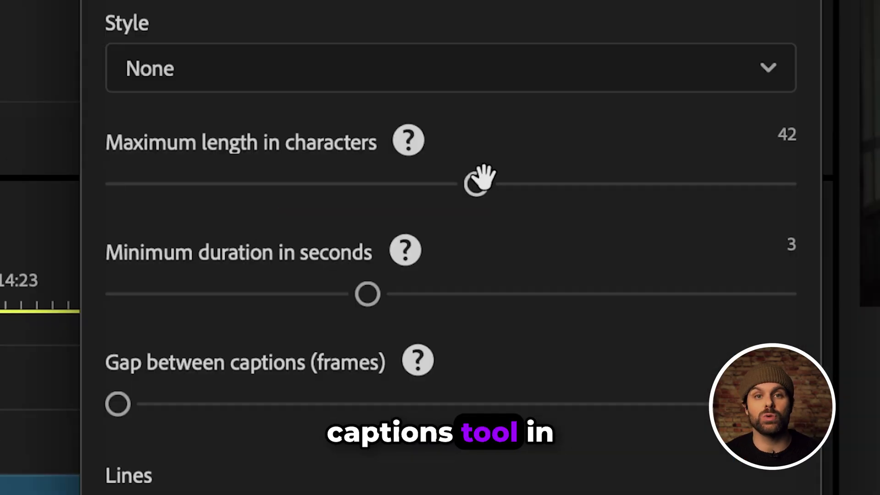
Step: Shorten the maximum caption length from 42 to 30, browse caption styles, and open the retiming tool
{"action": "left_click_drag", "start_coordinate": [482, 179], "coordinate": [351, 181]}
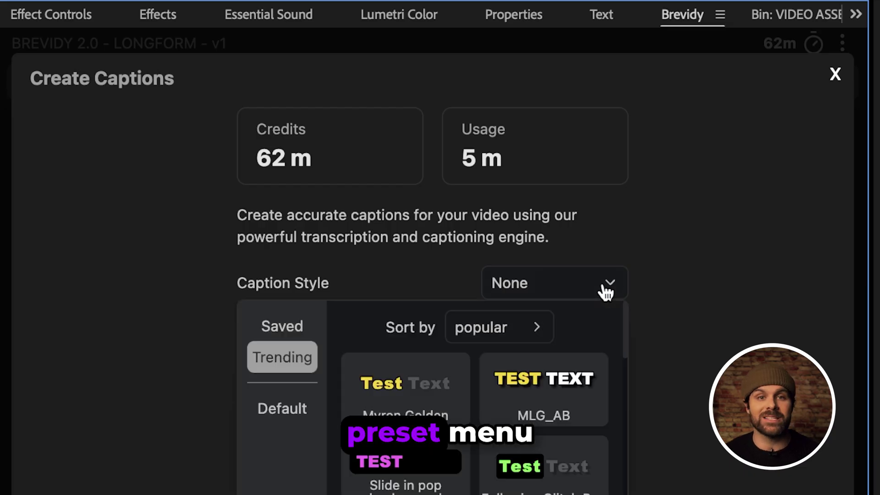
{"action": "scroll", "coordinate": [629, 363], "scroll_direction": "down", "scroll_amount": 5}
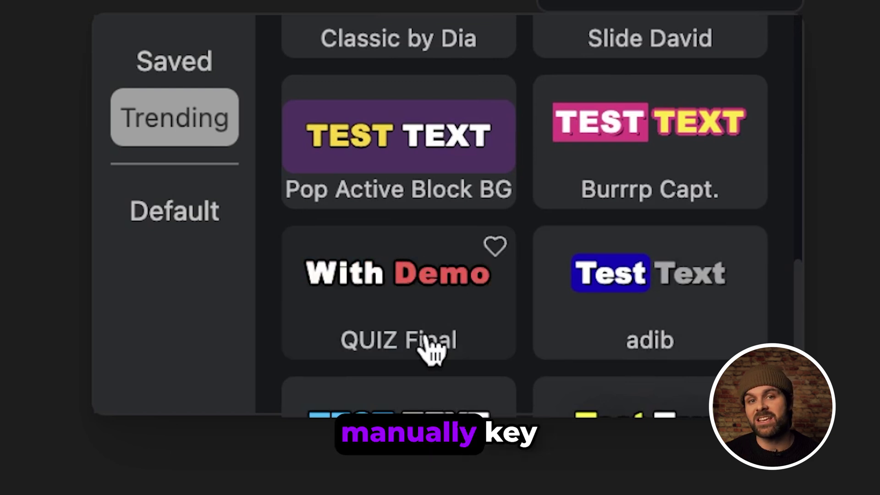
{"action": "mouse_move", "coordinate": [564, 321]}
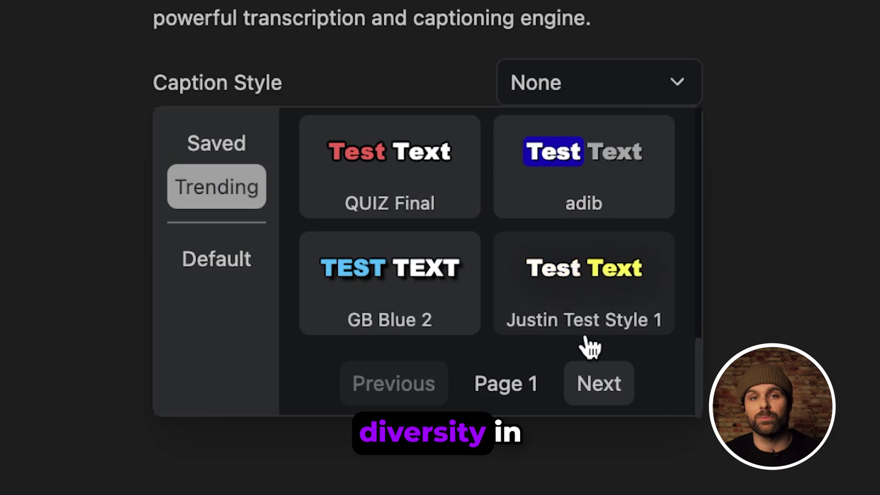
{"action": "left_click", "coordinate": [605, 386]}
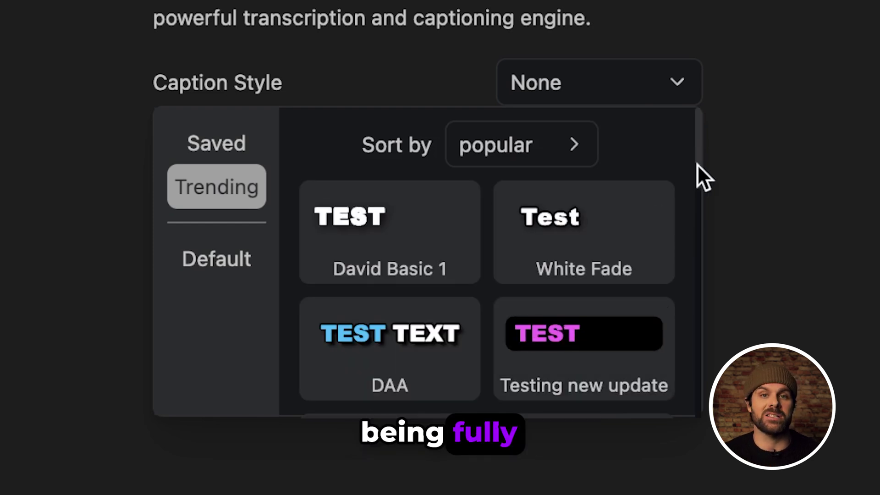
{"action": "left_click_drag", "start_coordinate": [697, 164], "coordinate": [684, 339]}
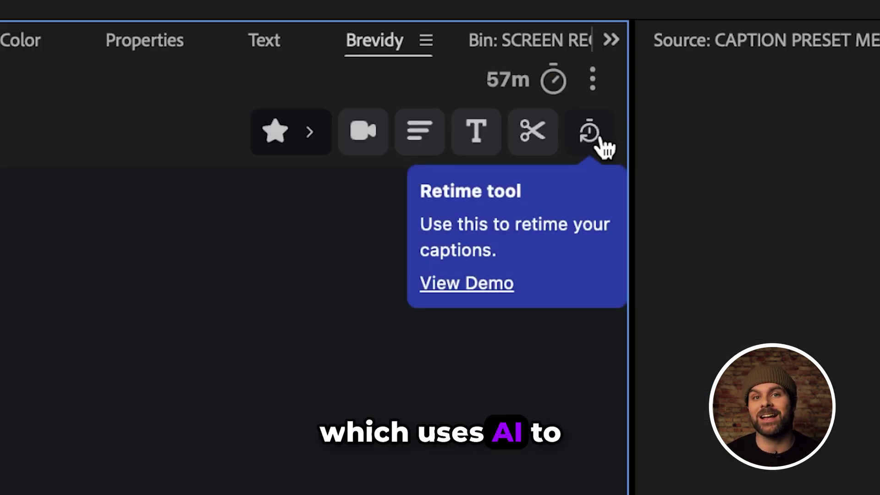
{"action": "left_click", "coordinate": [602, 140]}
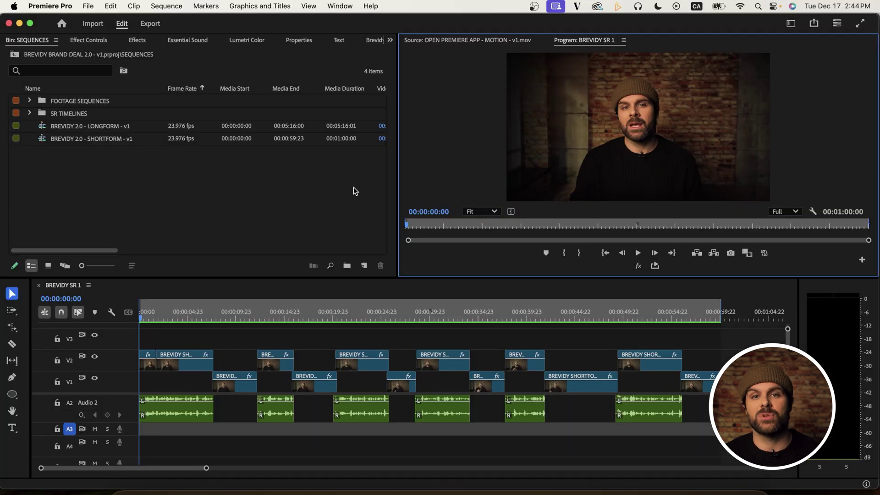
Step: Open the Brevidy panel via Window > Extensions and move the playhead to the sequence end
{"action": "left_click", "coordinate": [340, 6]}
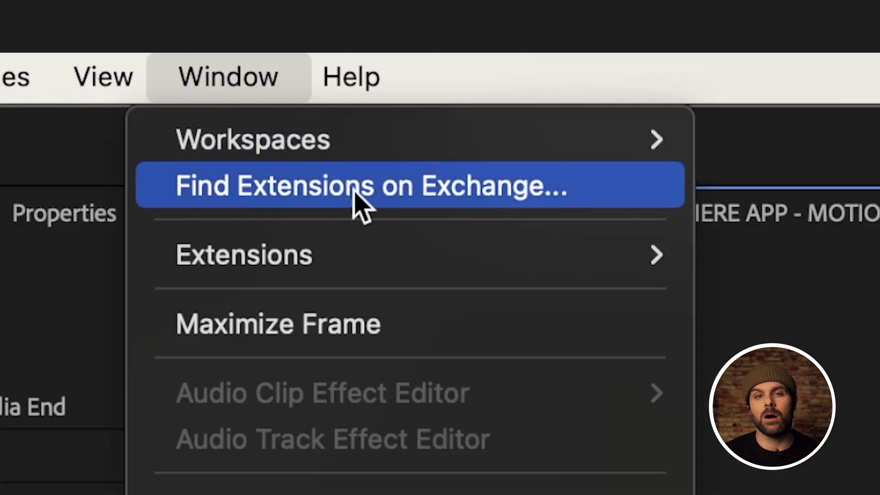
{"action": "mouse_move", "coordinate": [434, 263]}
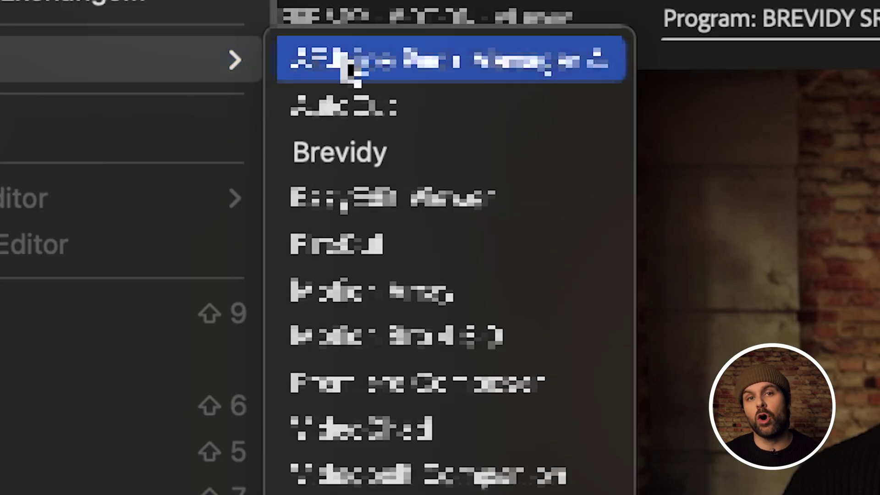
{"action": "left_click", "coordinate": [443, 149]}
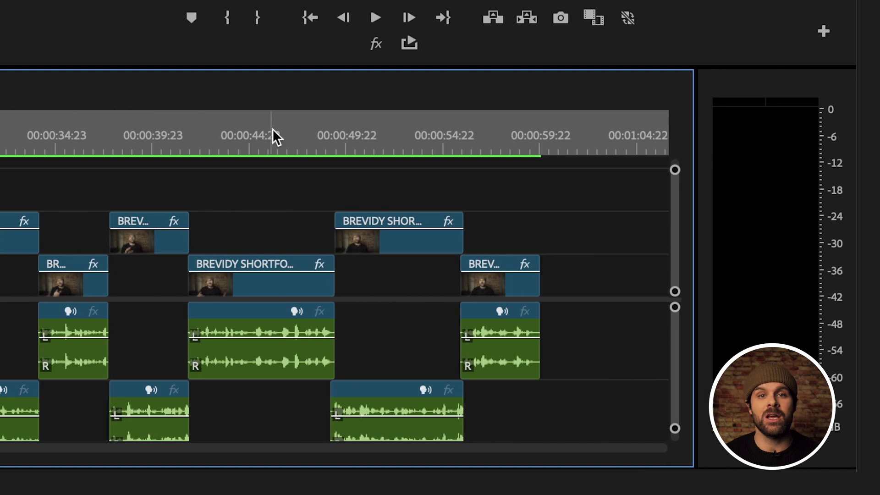
{"action": "left_click_drag", "start_coordinate": [455, 127], "coordinate": [540, 125]}
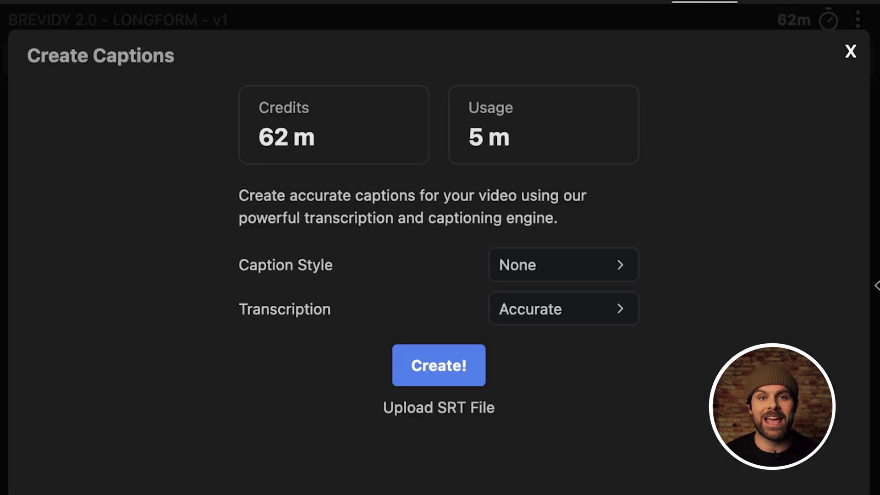
Step: Pick Youtube Red from the Trending caption style presets in Create Captions
{"action": "left_click", "coordinate": [617, 275]}
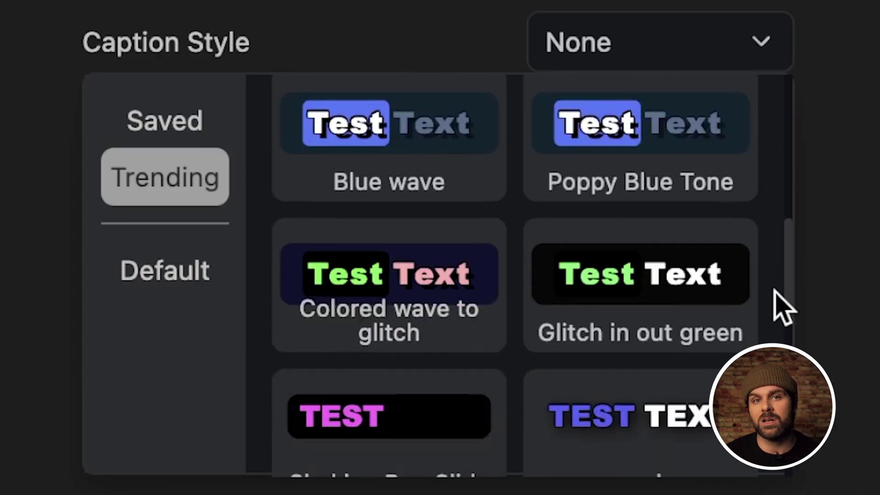
{"action": "scroll", "coordinate": [776, 305], "scroll_direction": "down", "scroll_amount": 5}
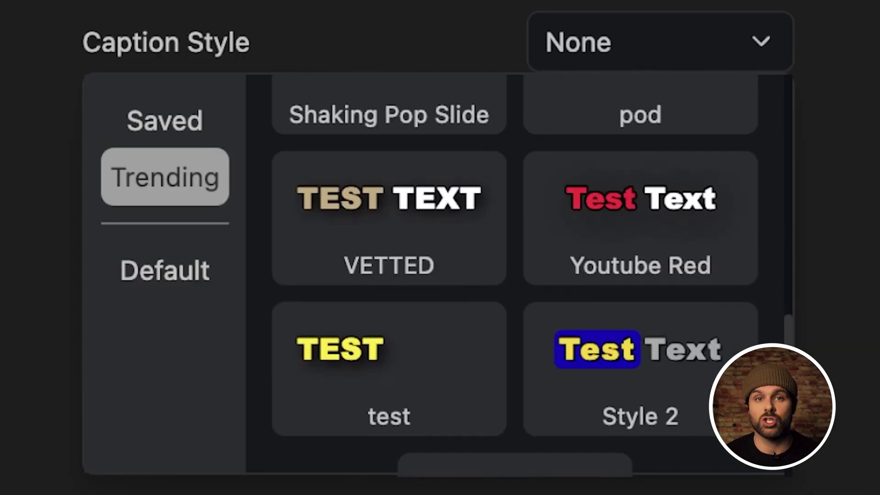
{"action": "left_click", "coordinate": [692, 250]}
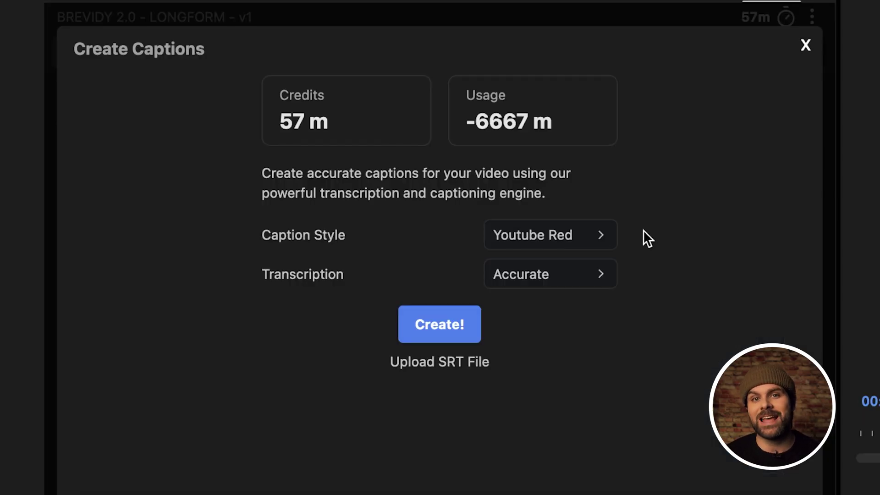
Step: Keep Accurate as the transcription model in Brevidy's transcription options
{"action": "left_click", "coordinate": [588, 278]}
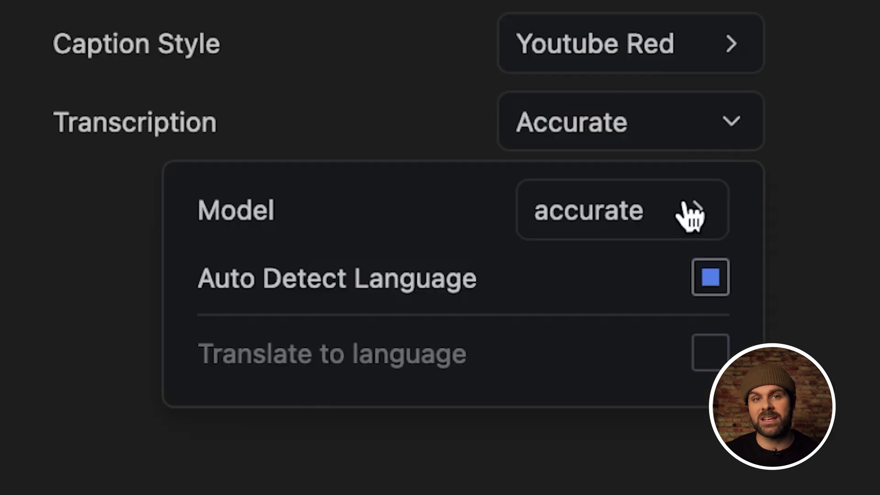
{"action": "left_click", "coordinate": [581, 320]}
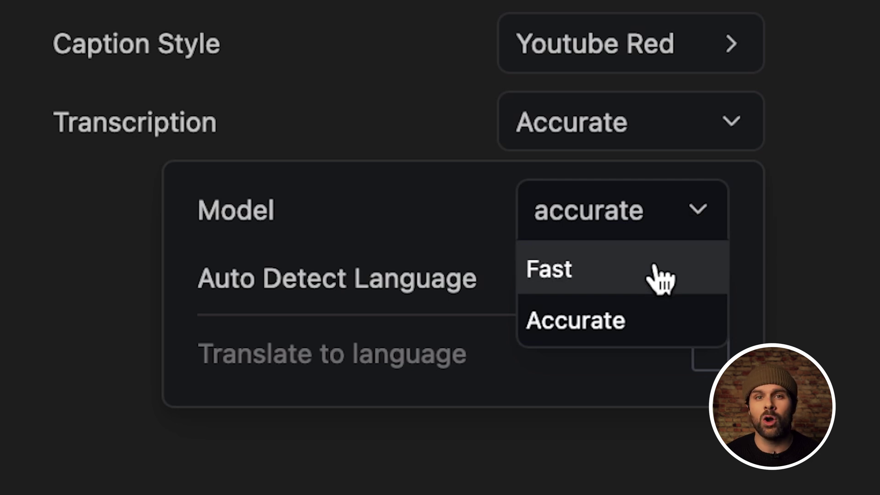
{"action": "left_click", "coordinate": [659, 326]}
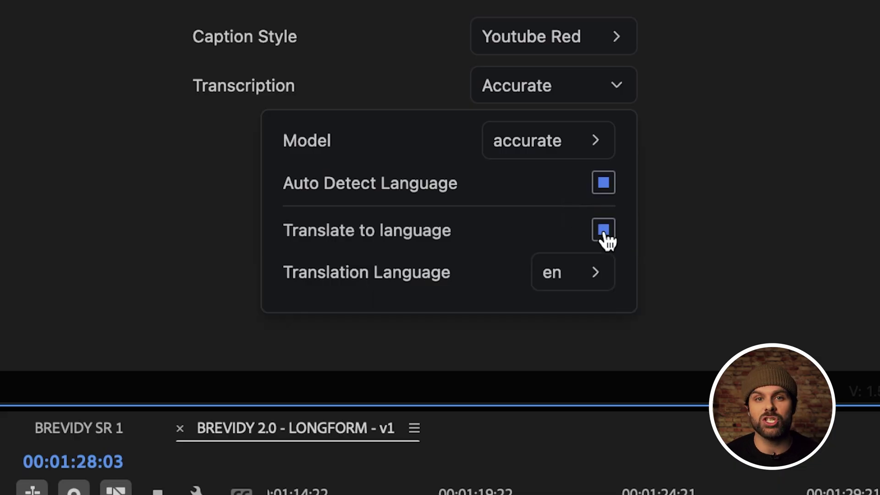
{"action": "left_click", "coordinate": [597, 273]}
{"action": "left_click_drag", "start_coordinate": [607, 302], "coordinate": [617, 456]}
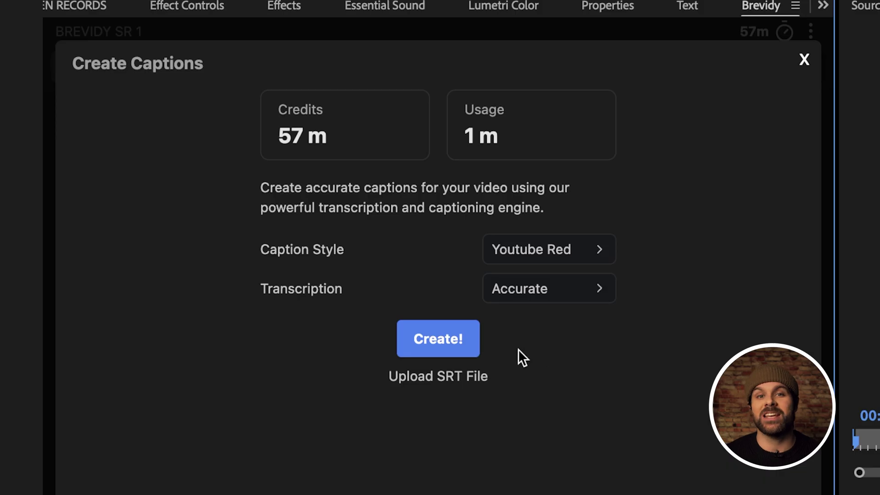
Step: Create the Youtube Red captions and select the new BrevidyCaptions clip on track V5
{"action": "left_click", "coordinate": [451, 355]}
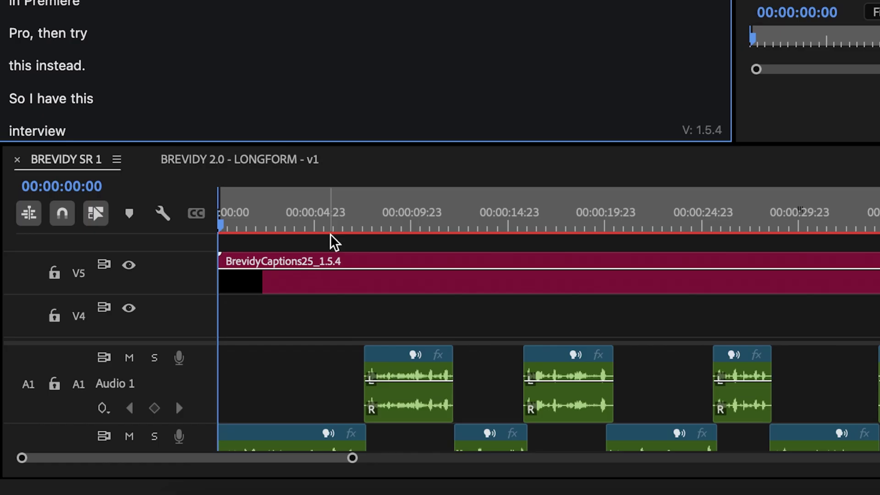
{"action": "left_click", "coordinate": [333, 277]}
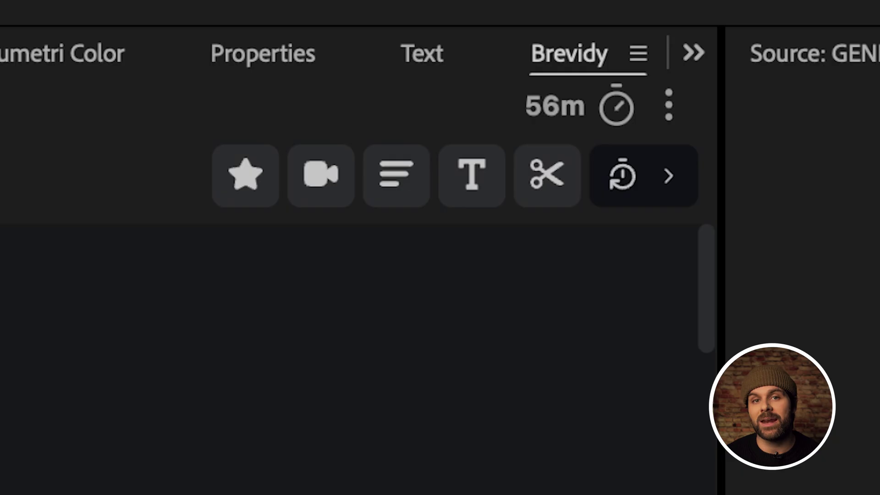
Step: Set the Paragraph options to 1 line and a 15-character limit per caption
{"action": "mouse_move", "coordinate": [391, 183]}
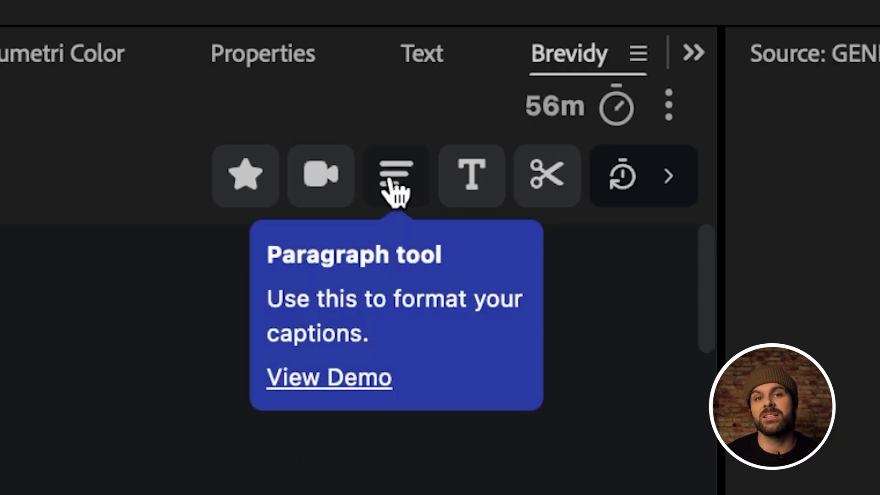
{"action": "left_click", "coordinate": [707, 46]}
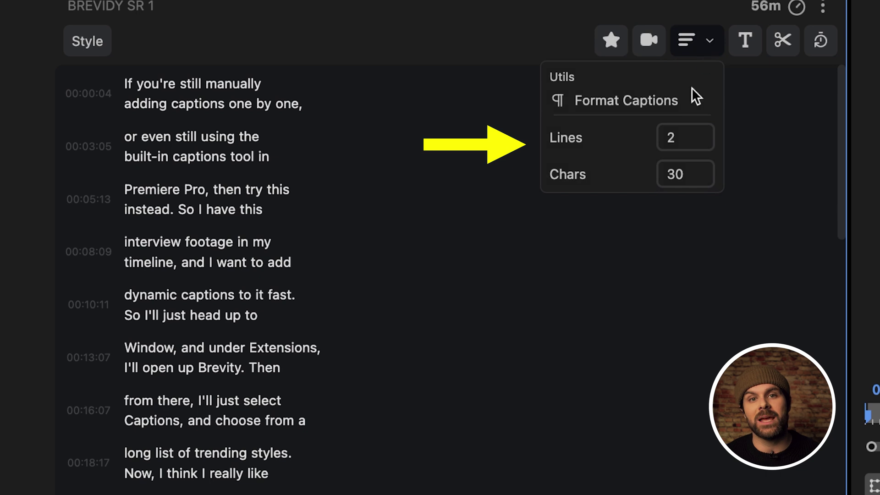
{"action": "left_click_drag", "start_coordinate": [674, 140], "coordinate": [346, 147]}
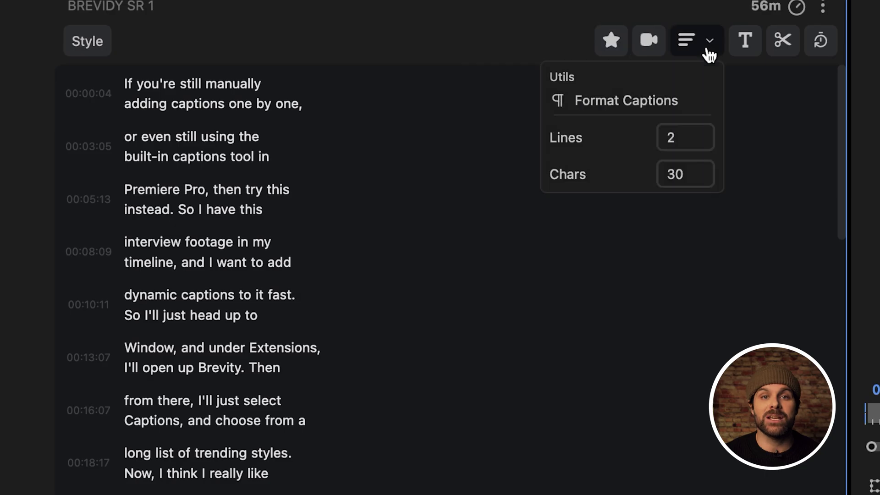
{"action": "left_click_drag", "start_coordinate": [670, 140], "coordinate": [629, 141]}
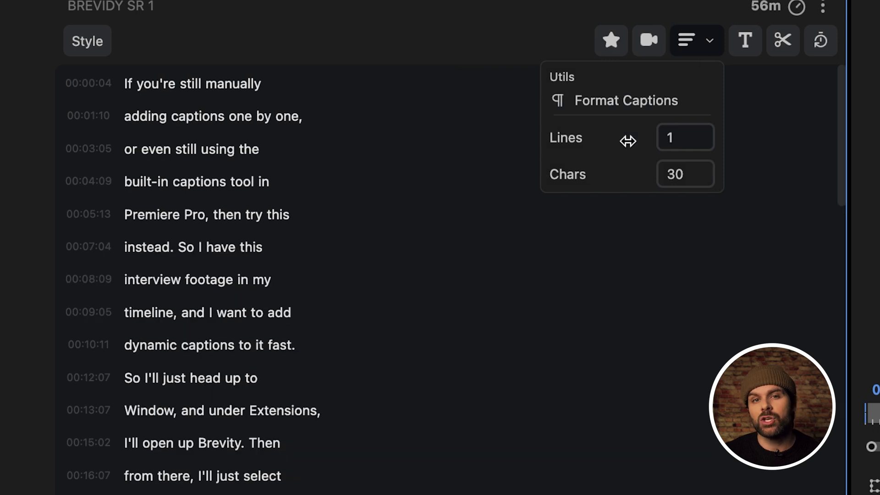
{"action": "left_click_drag", "start_coordinate": [650, 175], "coordinate": [481, 159]}
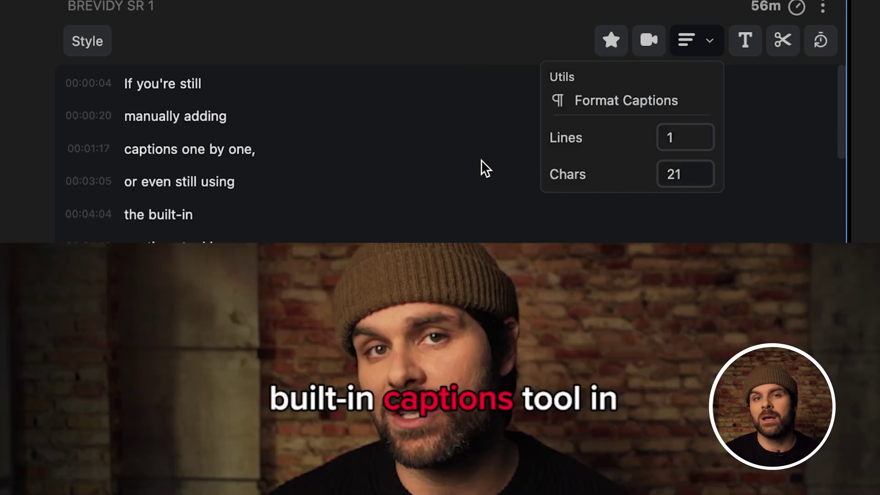
{"action": "left_click_drag", "start_coordinate": [419, 153], "coordinate": [393, 149]}
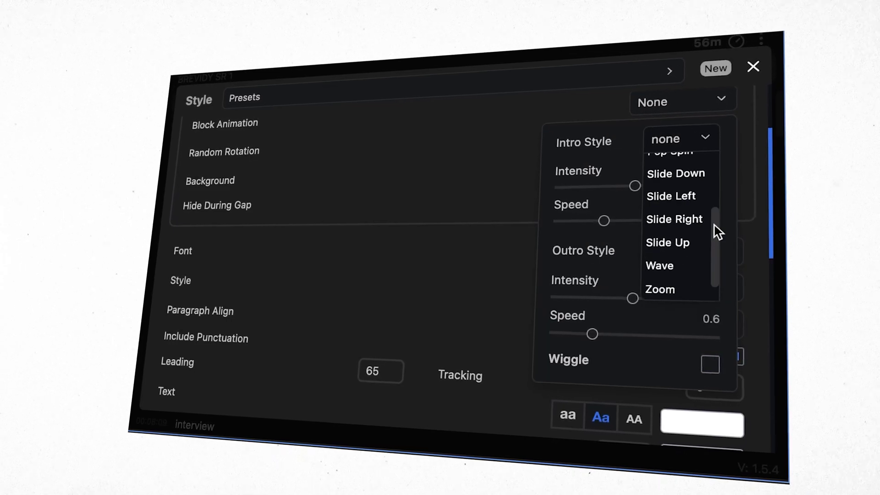
Step: Give the captions a Slide Up intro and Glitch outro block animation
{"action": "left_click", "coordinate": [668, 238]}
{"action": "left_click", "coordinate": [686, 250]}
{"action": "left_click", "coordinate": [659, 318]}
{"action": "left_click", "coordinate": [491, 271]}
Step: Switch the caption font to a different typeface and make the text blue
{"action": "left_click", "coordinate": [640, 256]}
{"action": "scroll", "coordinate": [511, 346], "scroll_direction": "down", "scroll_amount": 10}
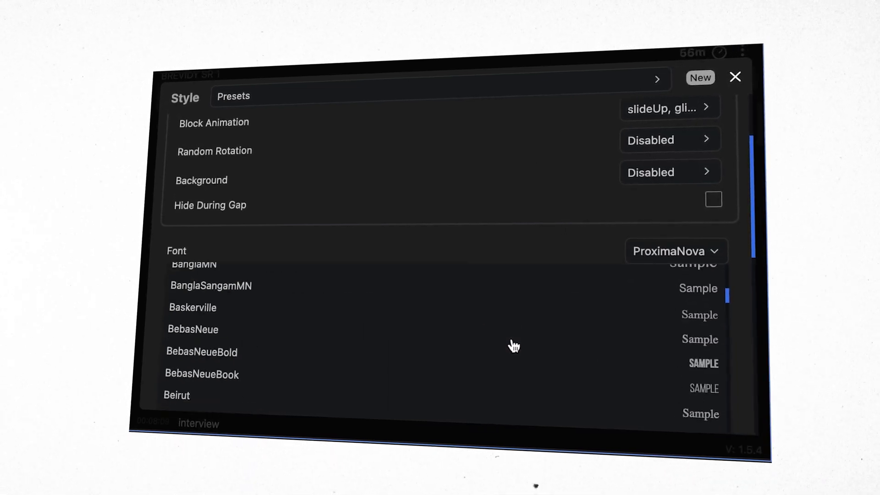
{"action": "left_click", "coordinate": [504, 354]}
{"action": "left_click", "coordinate": [675, 370]}
{"action": "left_click", "coordinate": [518, 324]}
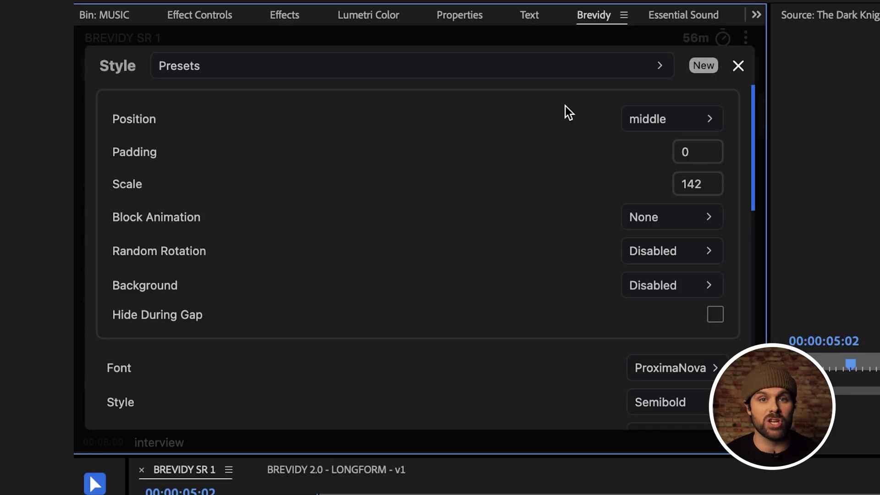
Step: Position the captions at Bottom with padding 10 and scale 120
{"action": "left_click", "coordinate": [677, 123]}
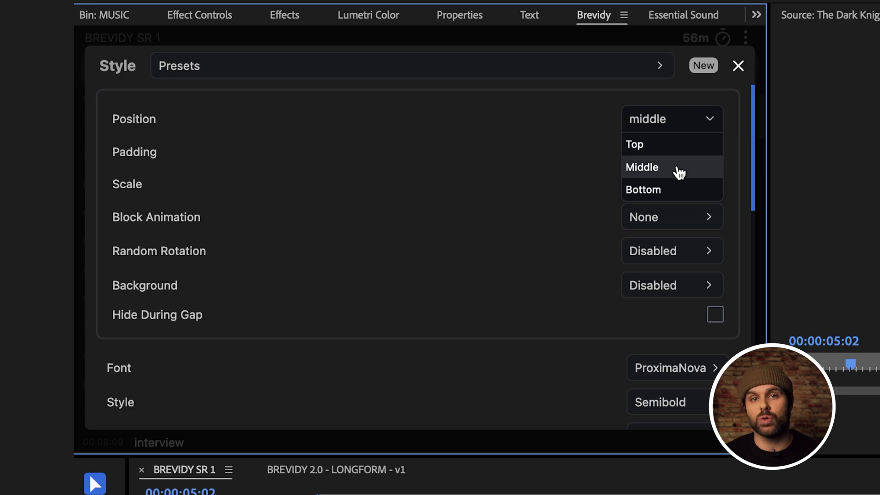
{"action": "left_click", "coordinate": [677, 191]}
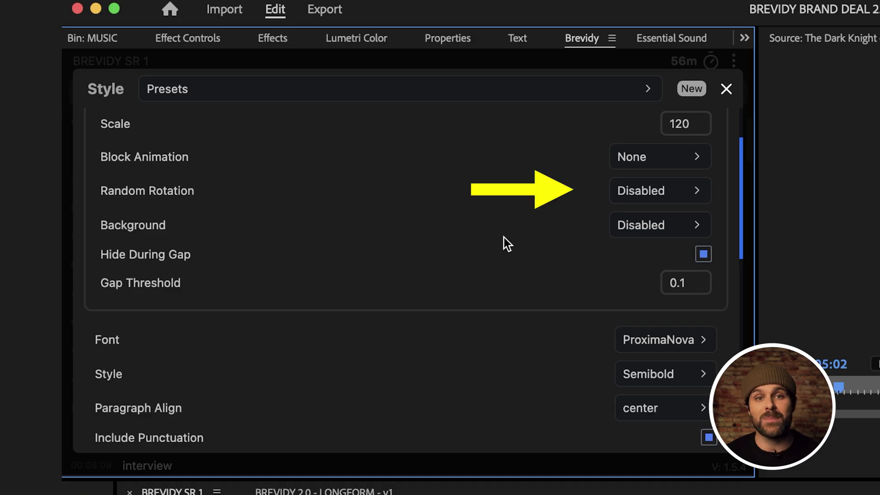
{"action": "left_click", "coordinate": [632, 157]}
{"action": "left_click", "coordinate": [562, 161]}
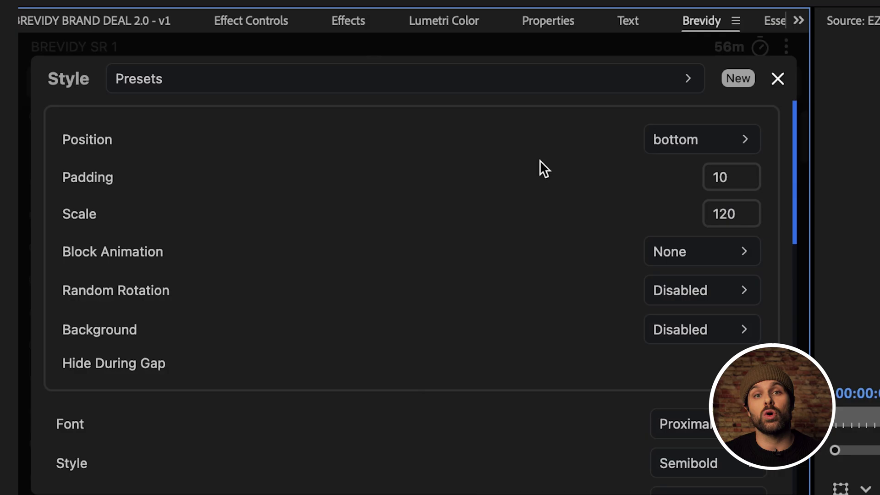
{"action": "left_click_drag", "start_coordinate": [794, 154], "coordinate": [787, 259]}
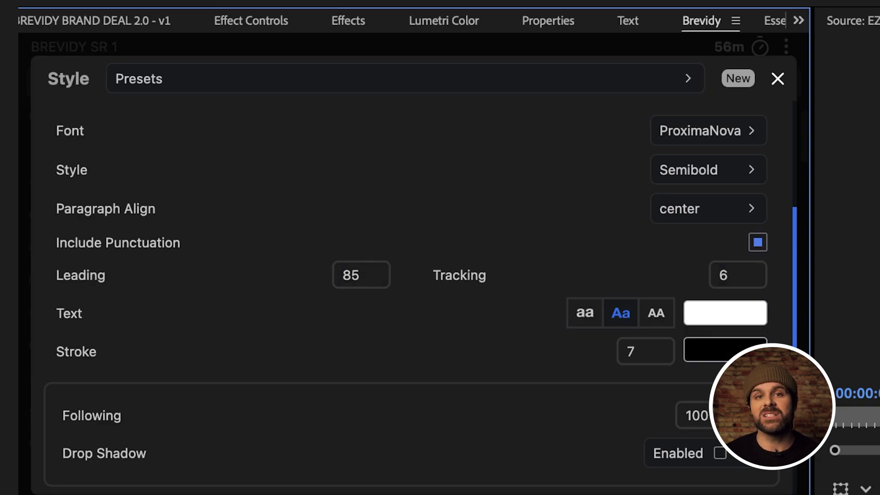
Step: Set tracking to 0, switch the captions to uppercase, and colour the active word #ffd400 yellow
{"action": "left_click_drag", "start_coordinate": [702, 266], "coordinate": [690, 265]}
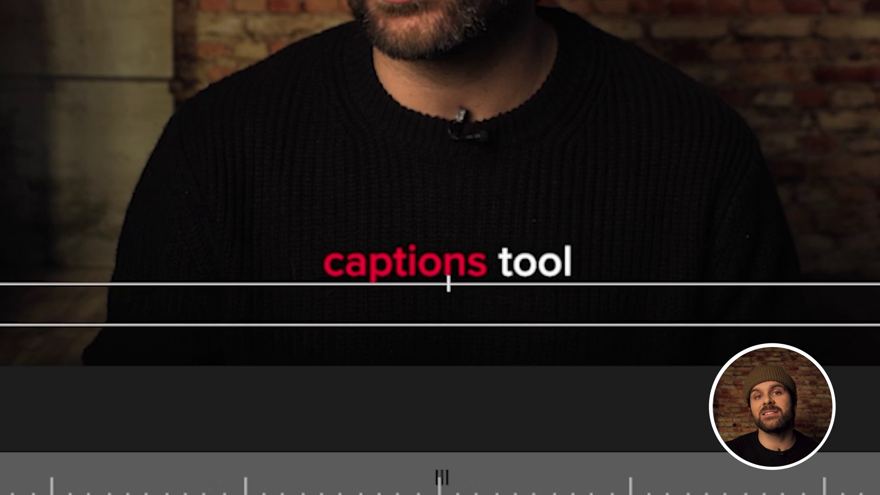
{"action": "left_click", "coordinate": [546, 257]}
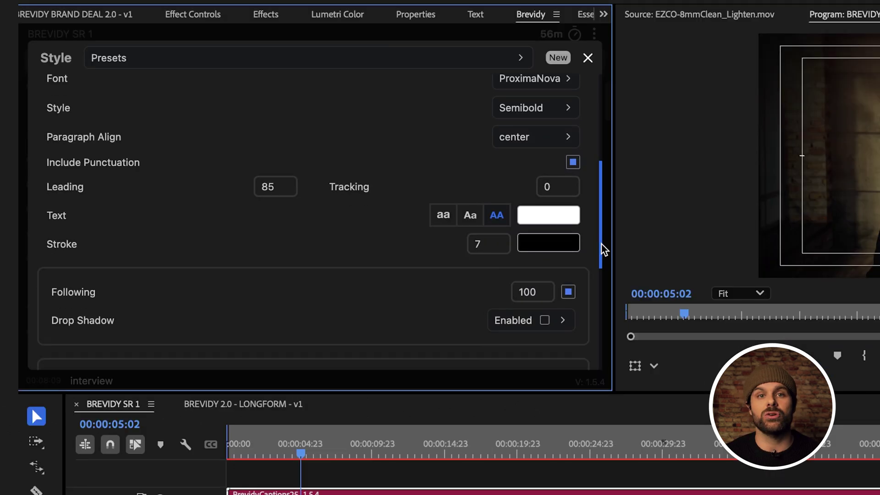
{"action": "left_click_drag", "start_coordinate": [754, 307], "coordinate": [774, 477]}
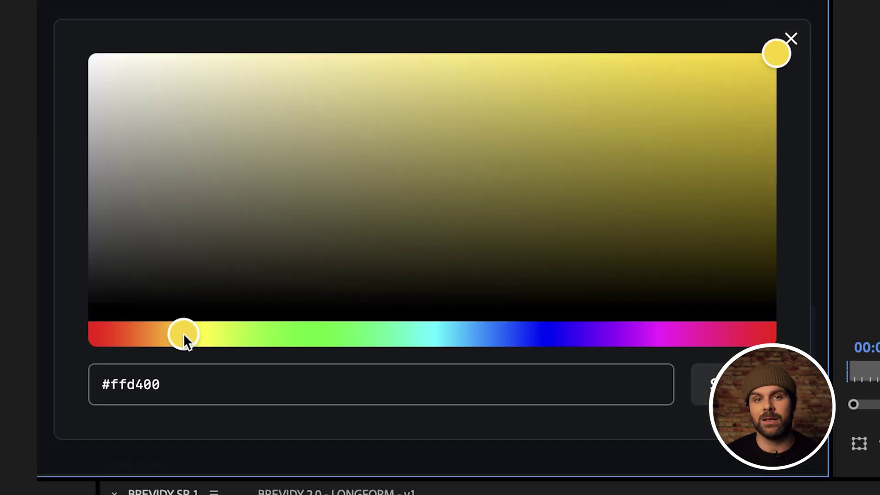
{"action": "left_click", "coordinate": [698, 381]}
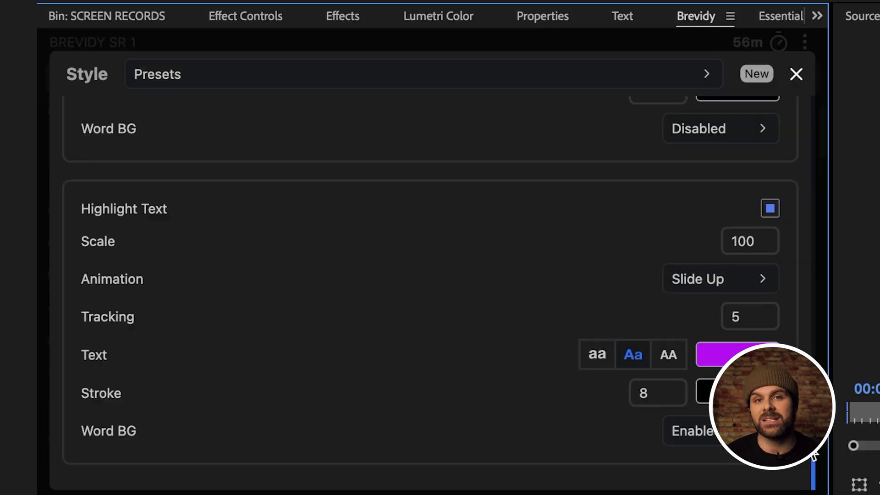
Step: Apply Suggest Highlights to the transcript, then unhighlight the words 'captions tool'
{"action": "left_click", "coordinate": [796, 75]}
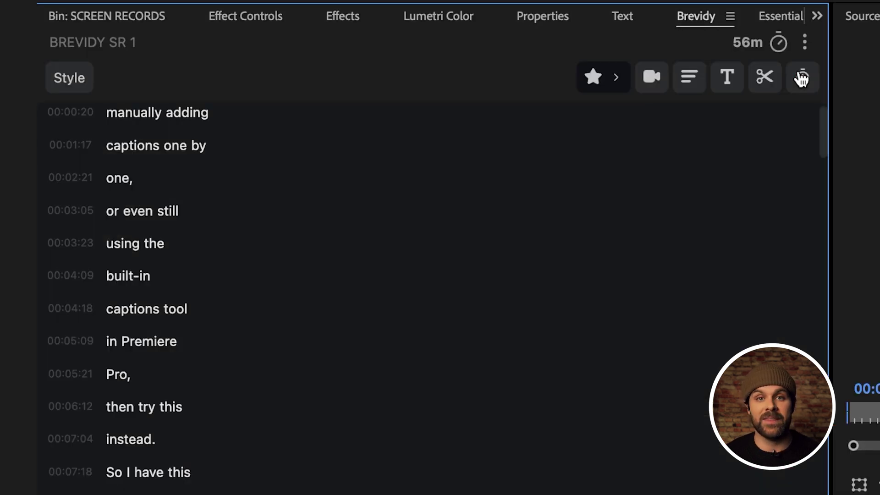
{"action": "left_click", "coordinate": [609, 80]}
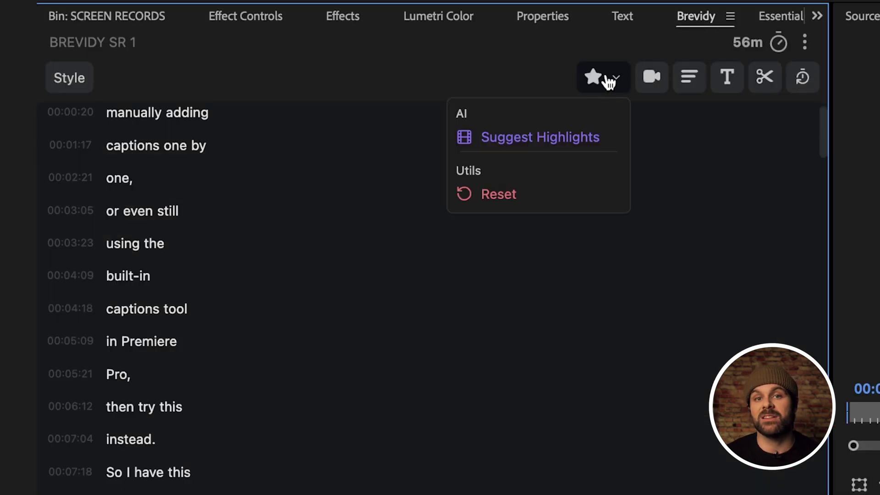
{"action": "left_click", "coordinate": [570, 139]}
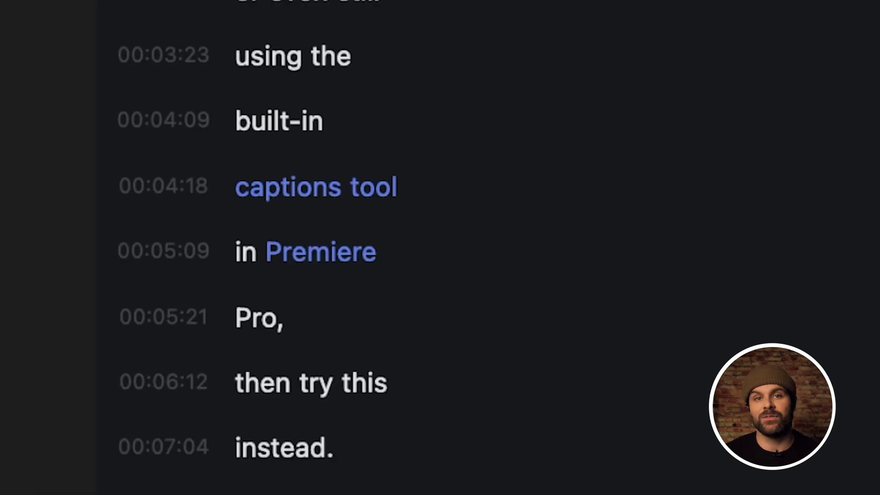
{"action": "left_click", "coordinate": [302, 187]}
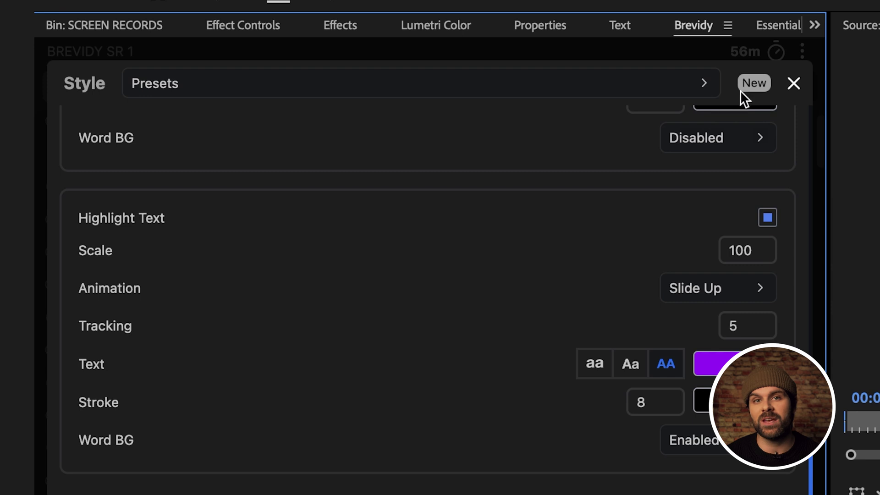
Step: Save the style as a new test preset added to Trending, then apply it
{"action": "left_click", "coordinate": [742, 88]}
{"action": "type", "text": "Justin Test Preset 1"}
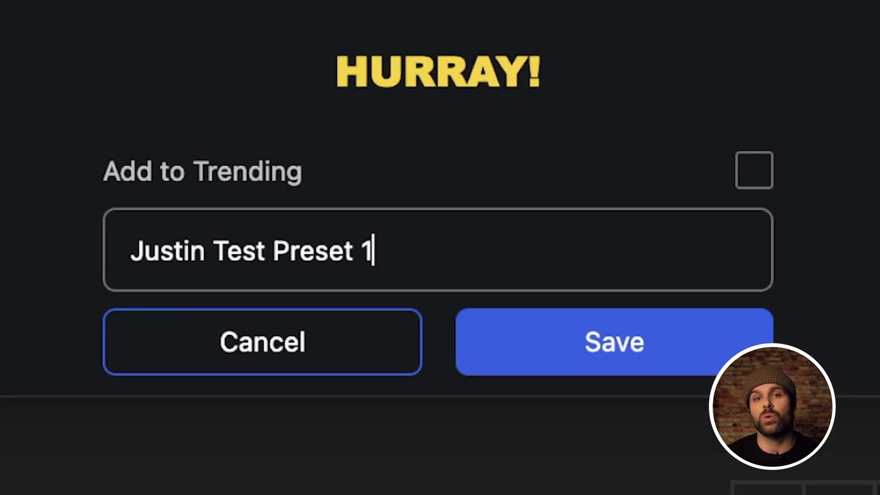
{"action": "left_click", "coordinate": [757, 174]}
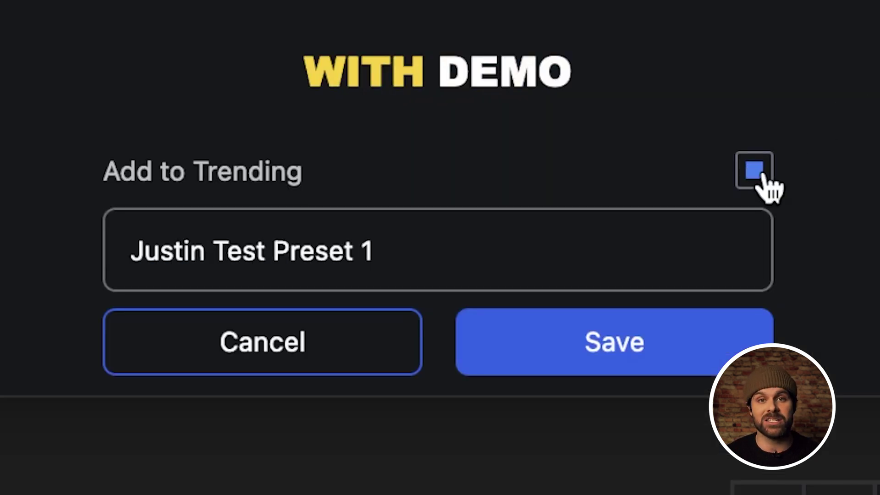
{"action": "left_click", "coordinate": [681, 365]}
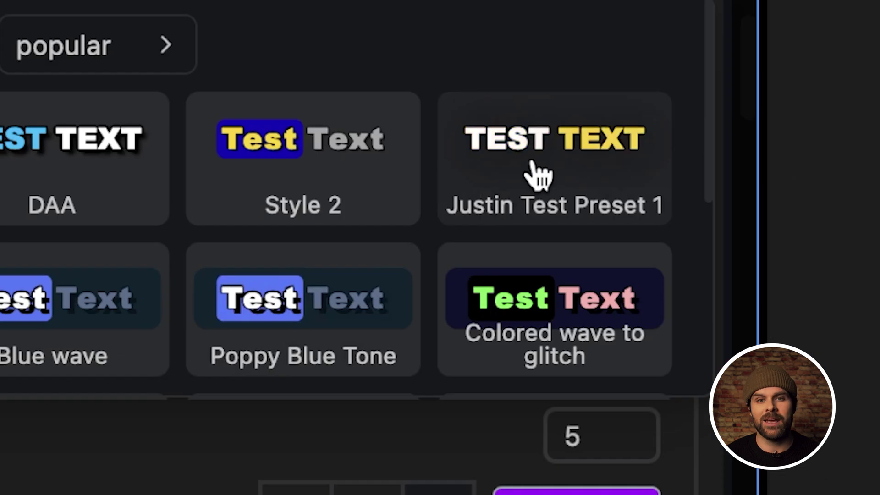
{"action": "left_click", "coordinate": [539, 174]}
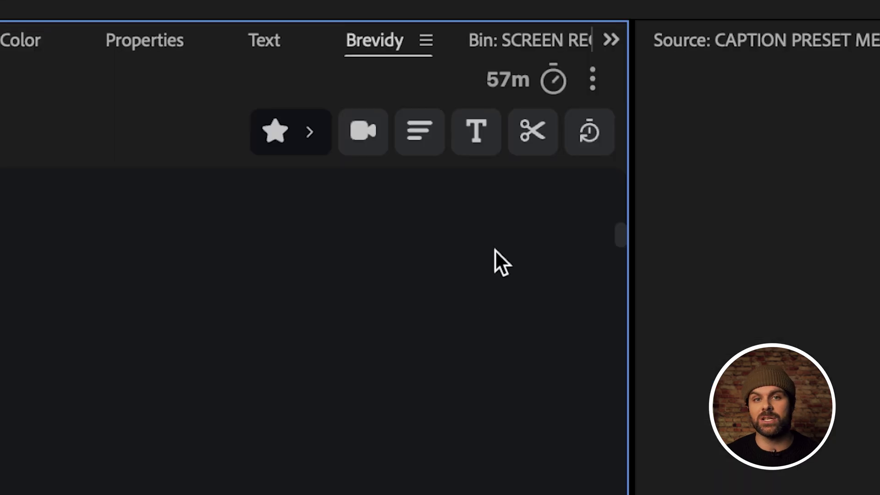
Step: Ripple-trim the V2 clip's tail back to the playhead, closing the gap
{"action": "mouse_move", "coordinate": [604, 147]}
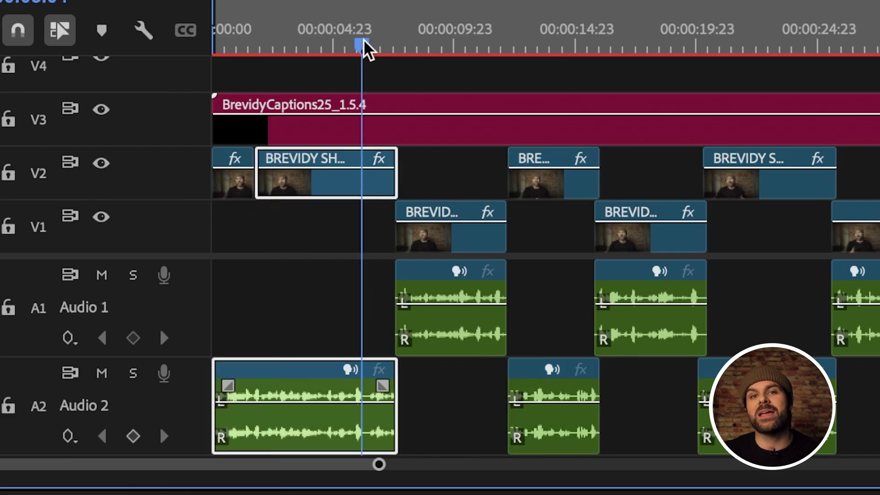
{"action": "key", "text": "alt+w"}
{"action": "left_click", "coordinate": [379, 188]}
{"action": "key", "text": "Delete"}
Step: Ripple-trim the V1 clip at about 00:00:09 with W, then park the playhead near 00:00:10
{"action": "left_click", "coordinate": [436, 44]}
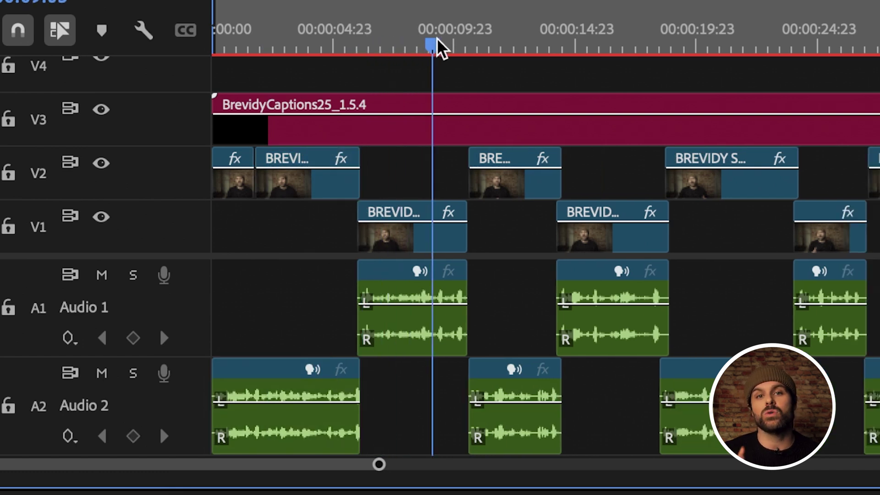
{"action": "left_click", "coordinate": [447, 248]}
{"action": "key", "text": "w"}
{"action": "left_click", "coordinate": [458, 43]}
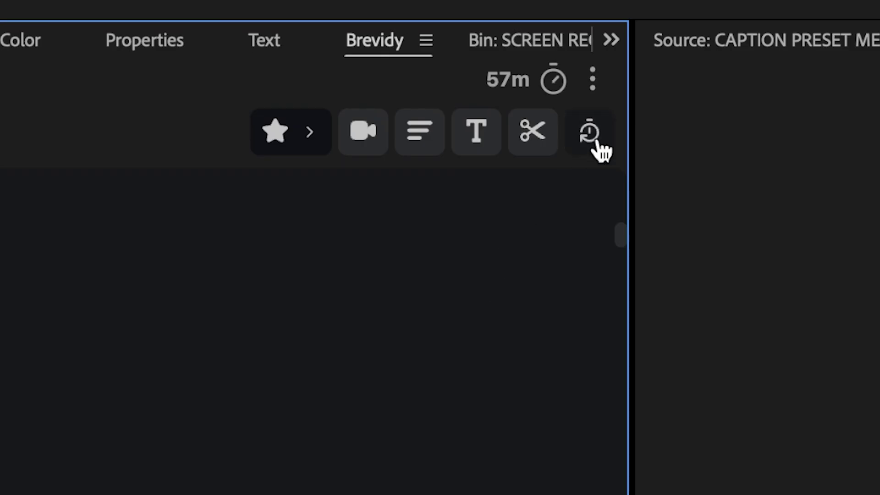
Step: Start Brevidy caption retiming, shorten the first caption's end and shift it two frames right
{"action": "mouse_move", "coordinate": [604, 148]}
{"action": "left_click", "coordinate": [602, 143]}
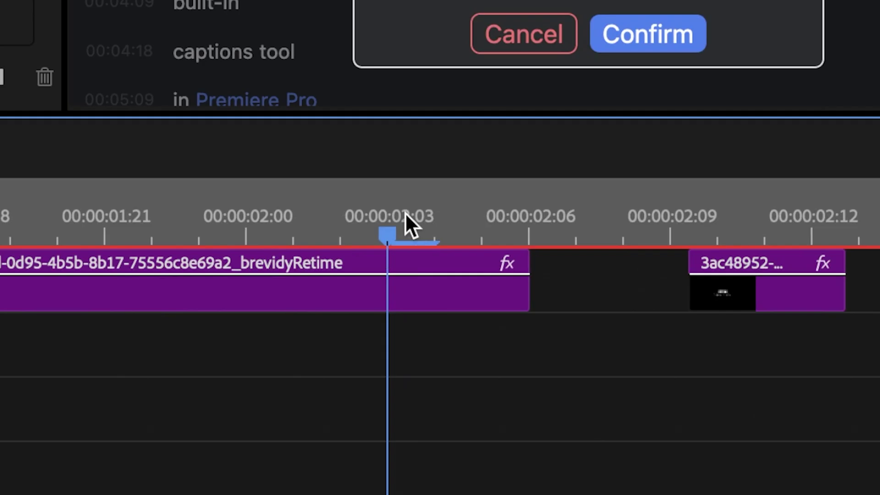
{"action": "left_click_drag", "start_coordinate": [527, 293], "coordinate": [435, 293]}
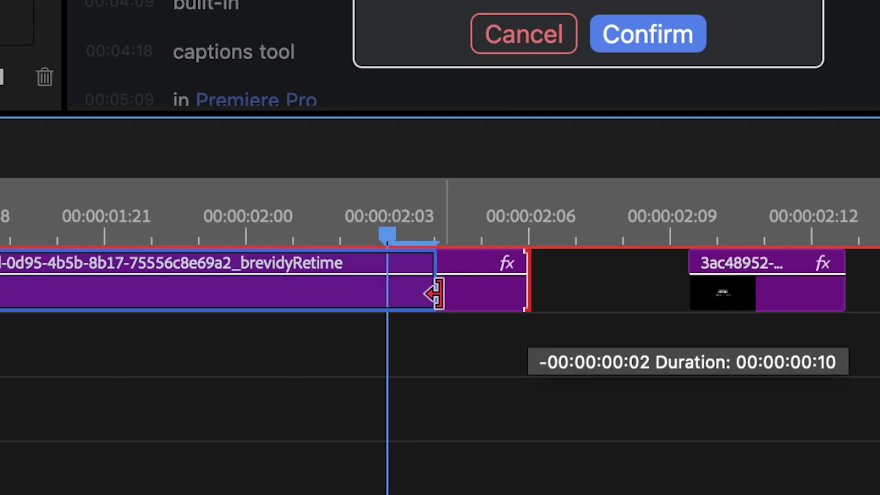
{"action": "left_click_drag", "start_coordinate": [309, 303], "coordinate": [403, 307]}
Step: Move the next caption clip earlier, extend its end, and confirm the retiming
{"action": "scroll", "coordinate": [570, 325], "scroll_direction": "right", "scroll_amount": 3}
{"action": "left_click_drag", "start_coordinate": [596, 293], "coordinate": [534, 294]}
{"action": "left_click_drag", "start_coordinate": [674, 289], "coordinate": [716, 289]}
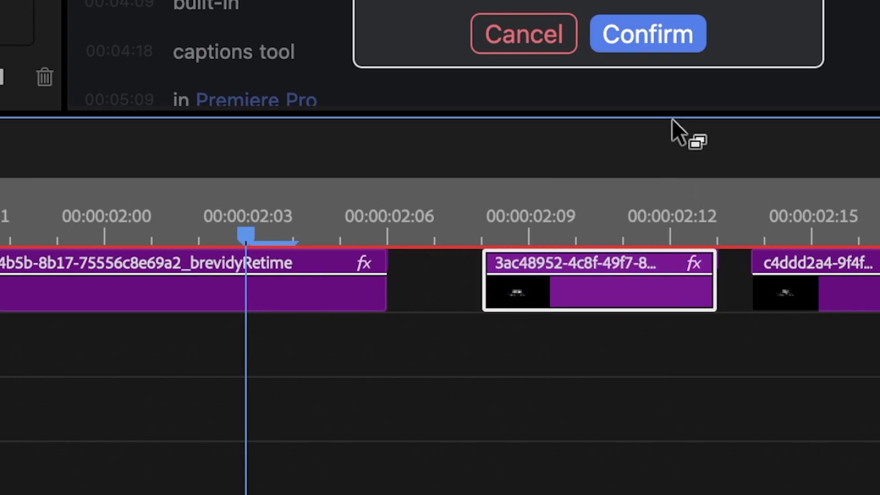
{"action": "left_click", "coordinate": [648, 33]}
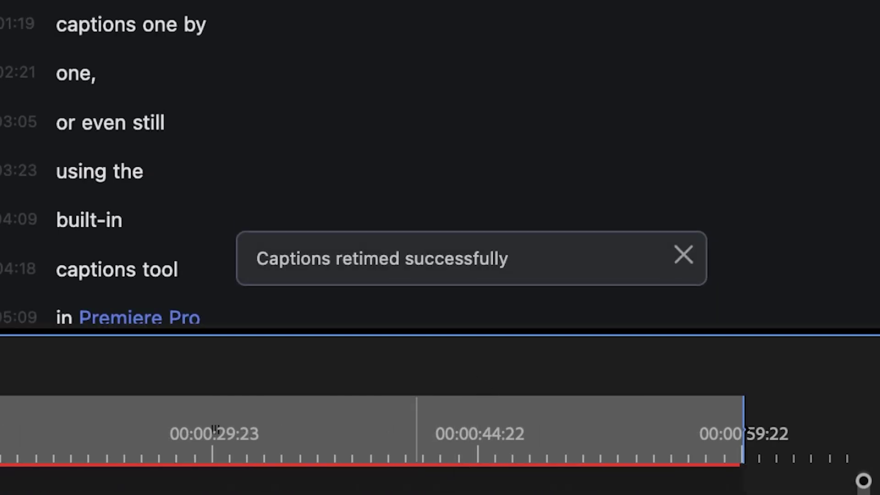